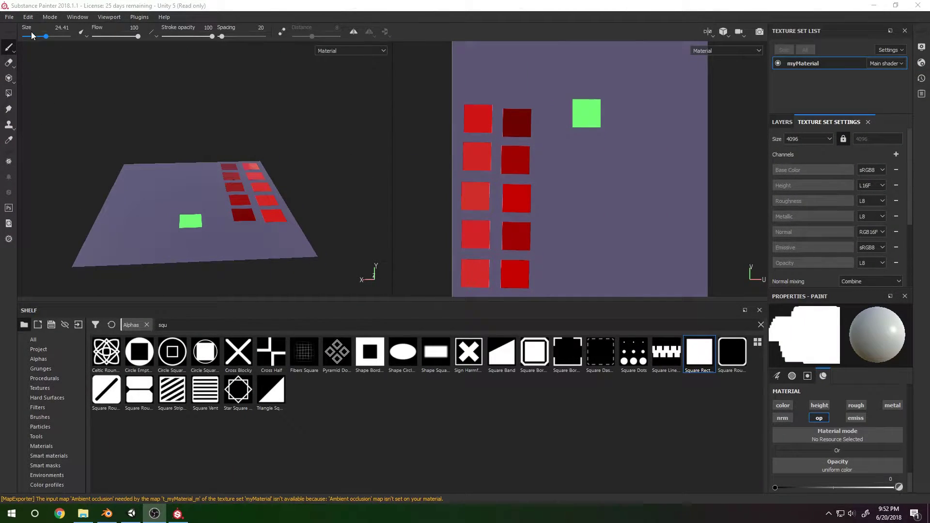
- Open the texture export settings and show the export preset configuration
left_click(10, 16)
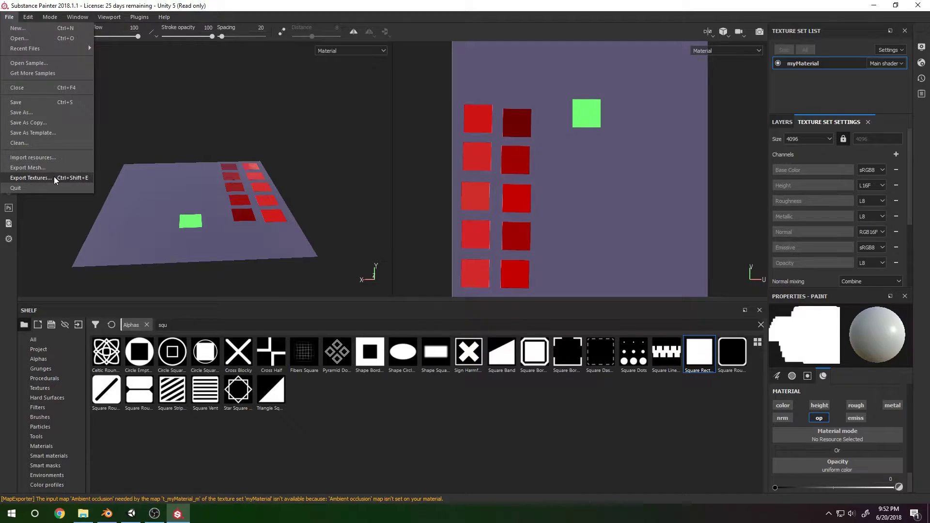
left_click(31, 177)
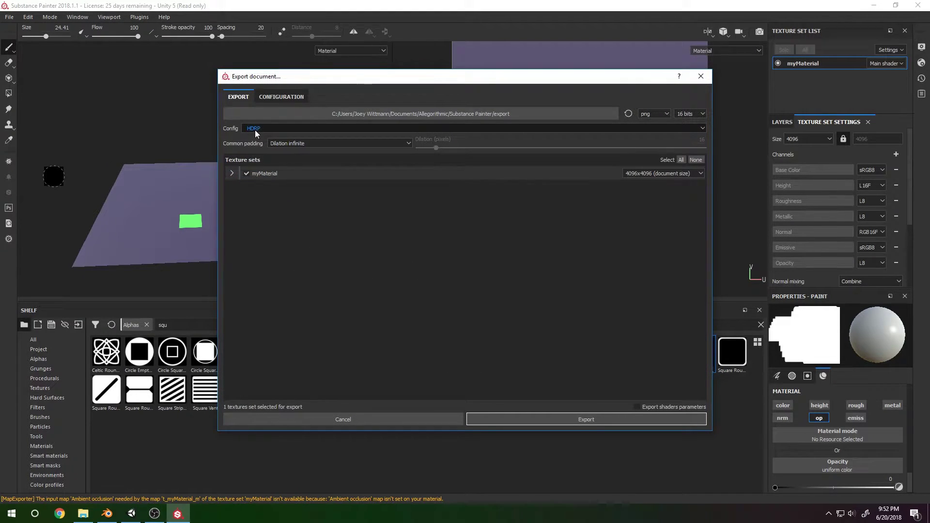
left_click(283, 98)
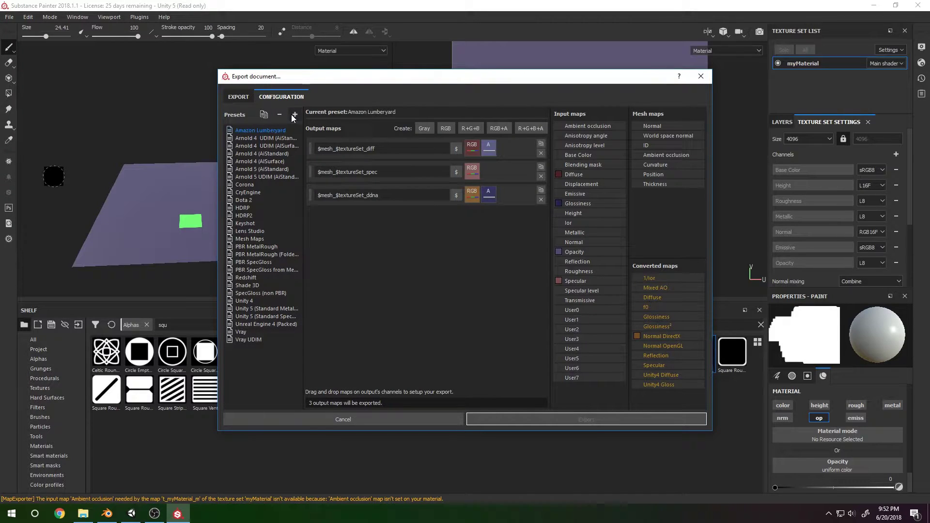
left_click(293, 115)
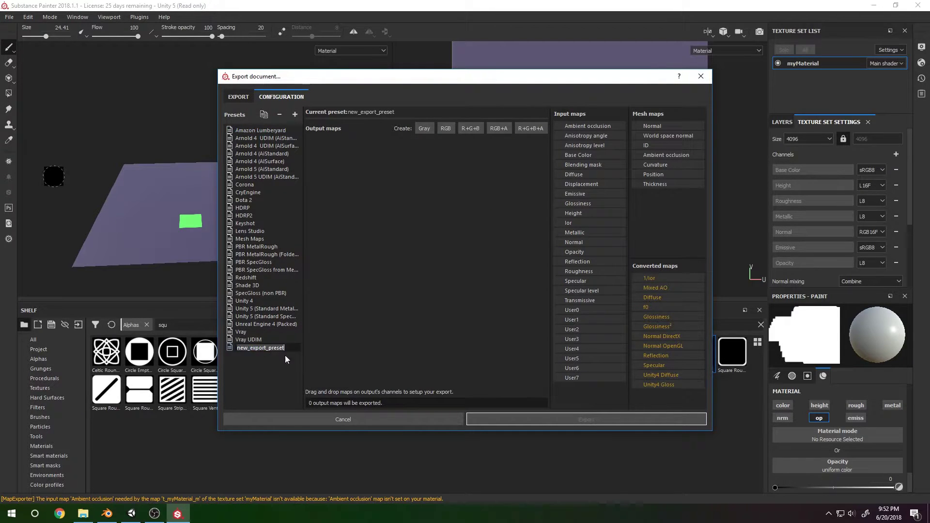
type("HDRP3")
key("Return")
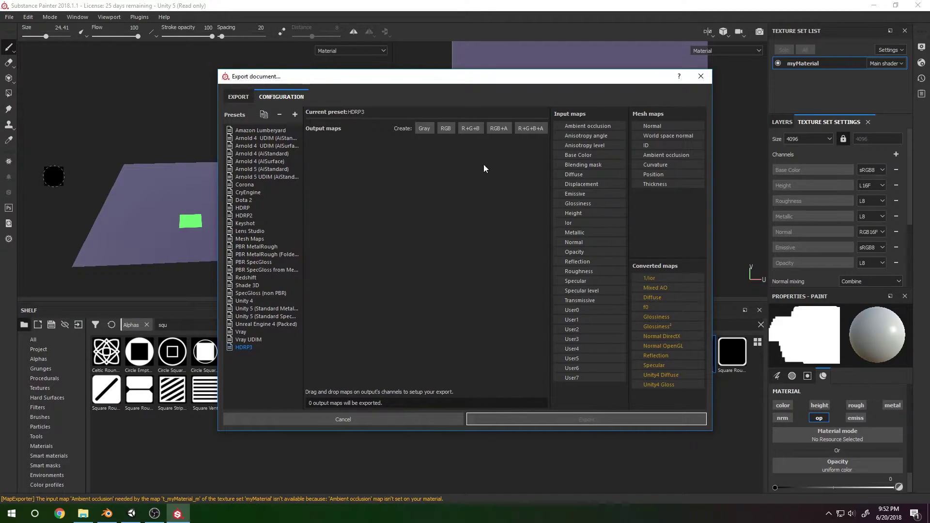
left_click(279, 115)
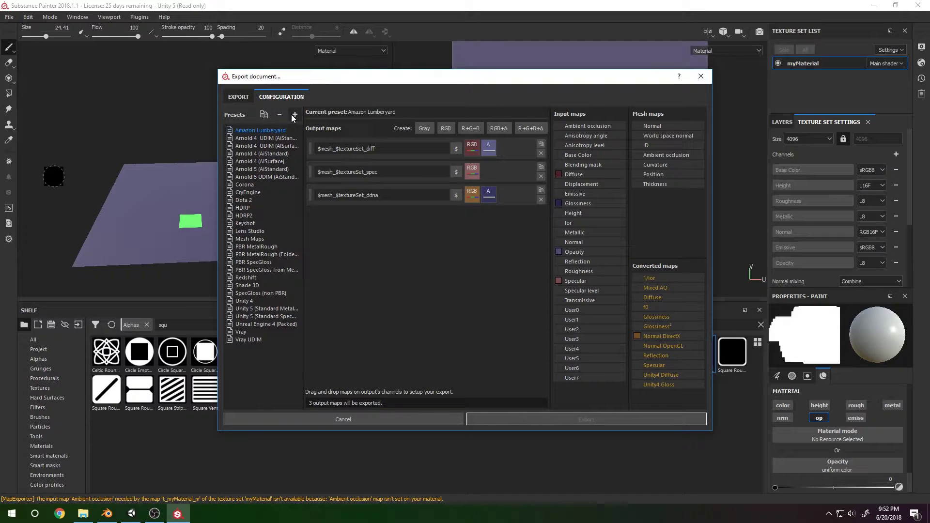
- Create a new export preset named HDRP3
left_click(293, 115)
double_click(260, 347)
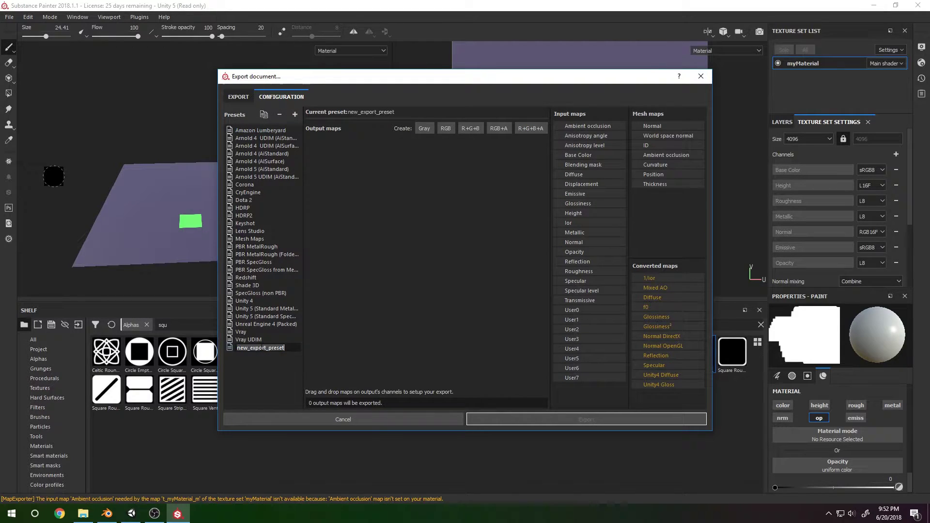
type("HDRP3")
key("Return")
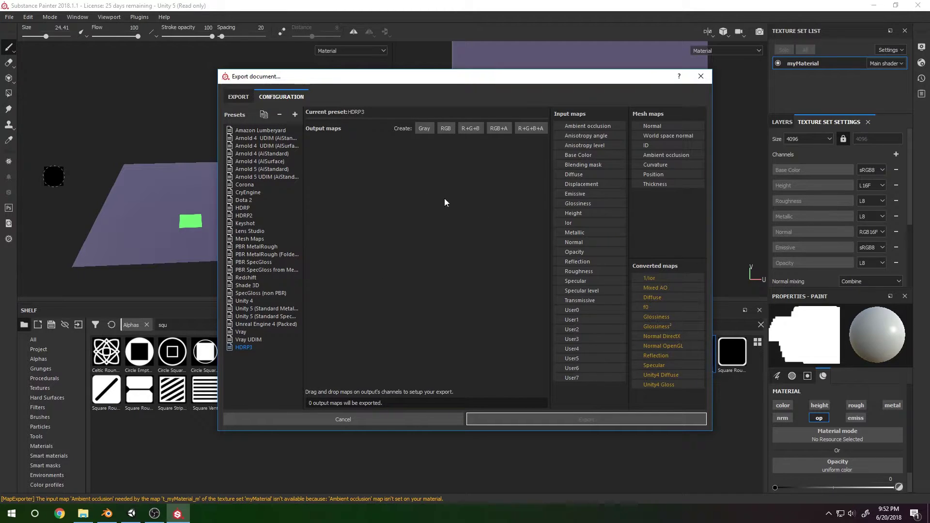
- Add an R+G+B+A output map to the HDRP3 preset and name it Mask
left_click(536, 129)
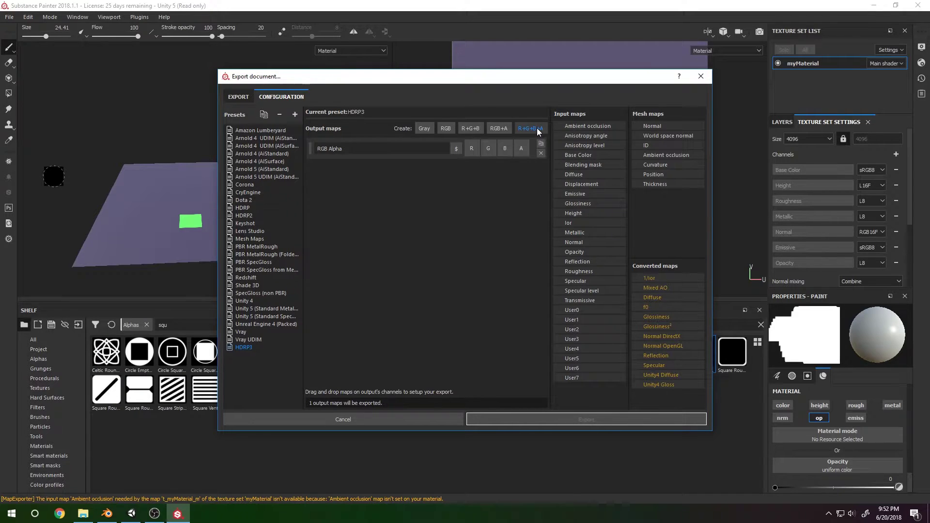
double_click(383, 148)
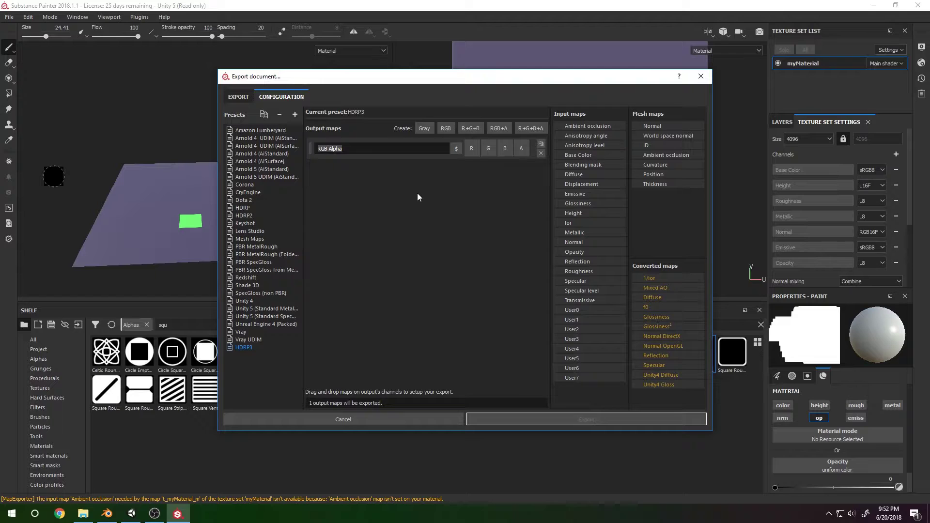
type("Mask")
key("Return")
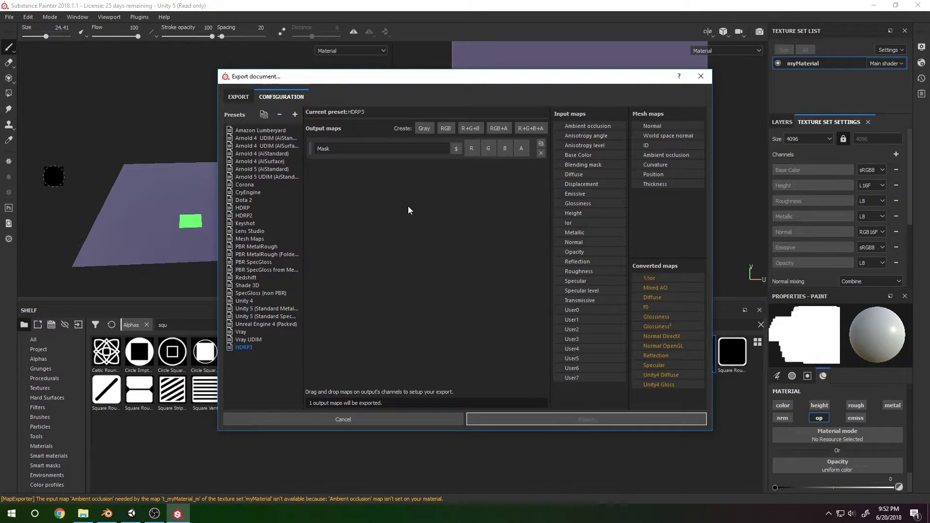
- Add an RGB+A output map to the preset and name it Albedo
left_click(490, 126)
double_click(383, 172)
type("A")
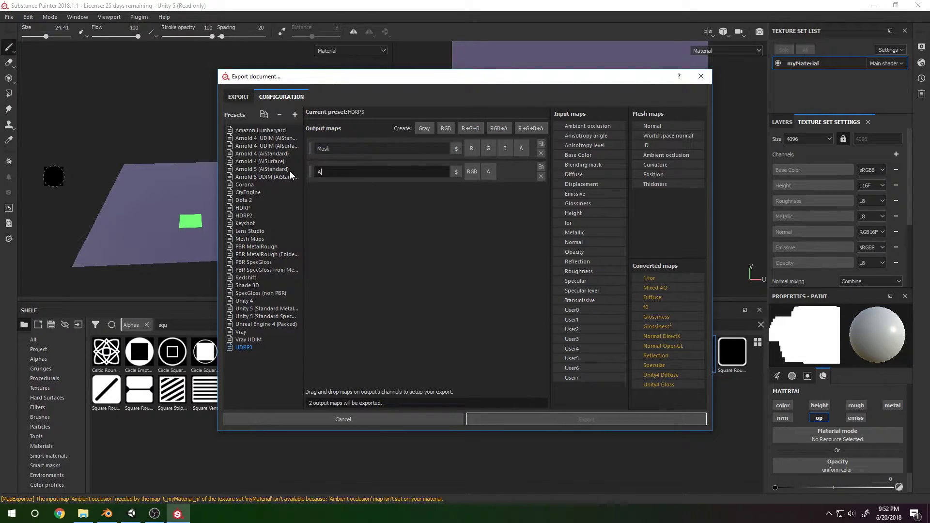
type("lbedi")
key("BackSpace")
type("o")
key("Return")
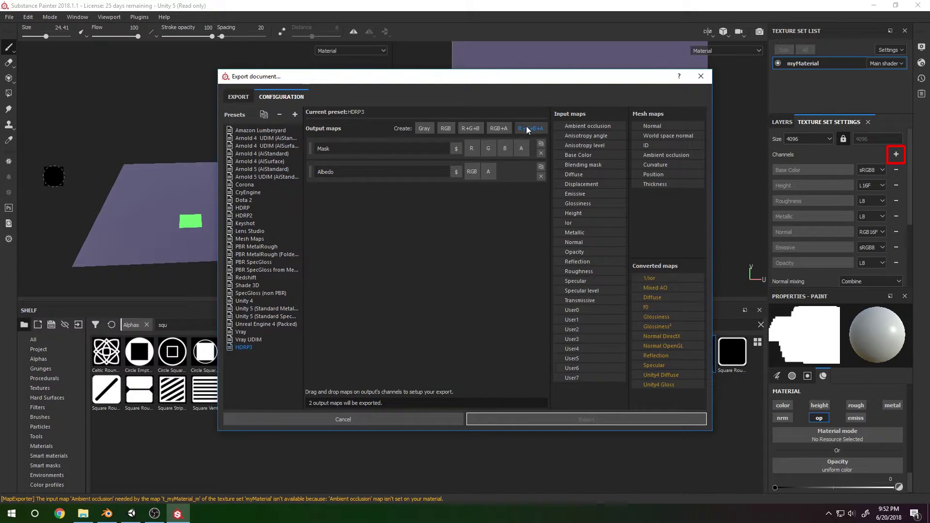
- Add two RGB output maps to the preset, naming them Normal and Emission
left_click(446, 129)
double_click(350, 195)
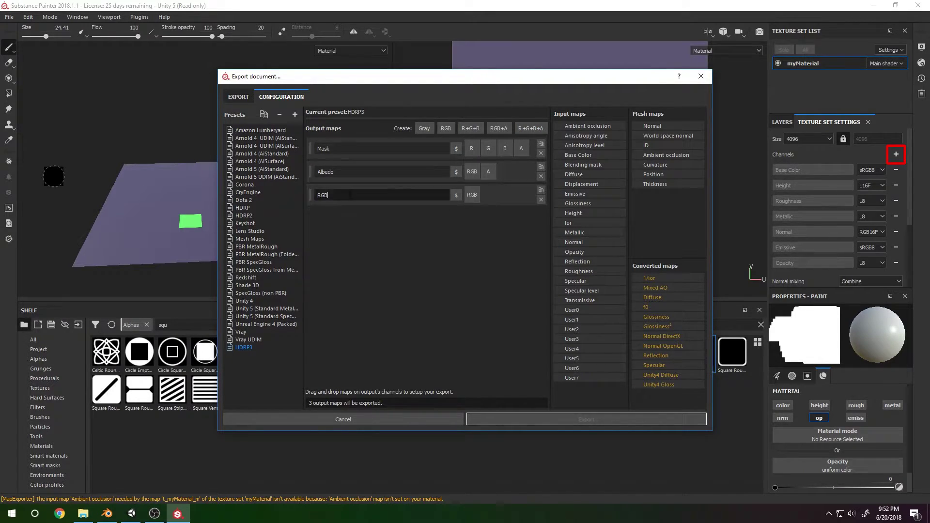
type("Normal")
key("Return")
left_click(445, 128)
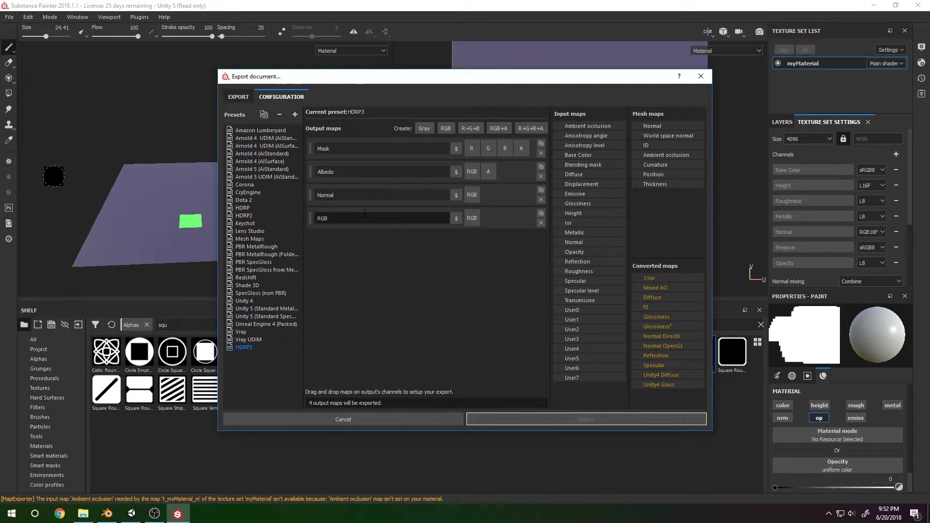
double_click(364, 214)
type("Emission")
key("Return")
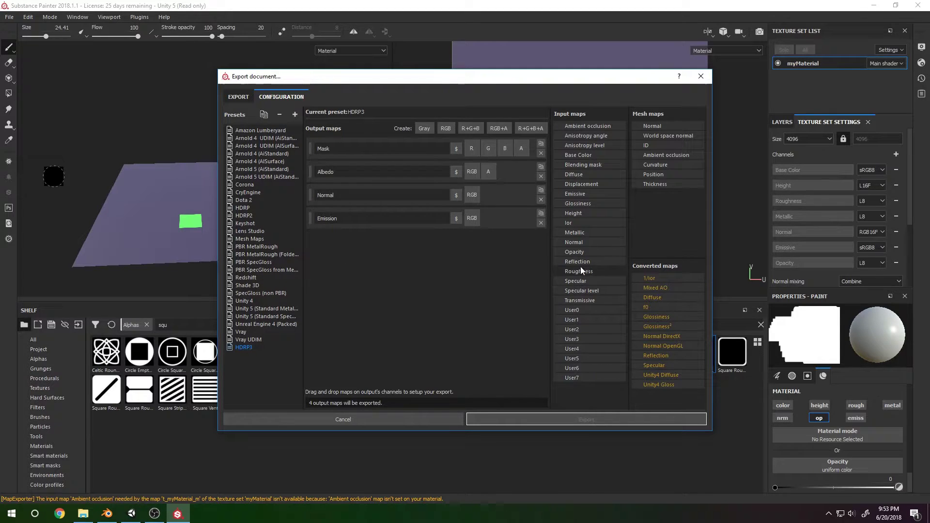
left_click_drag(584, 194, 474, 217)
left_click(509, 239)
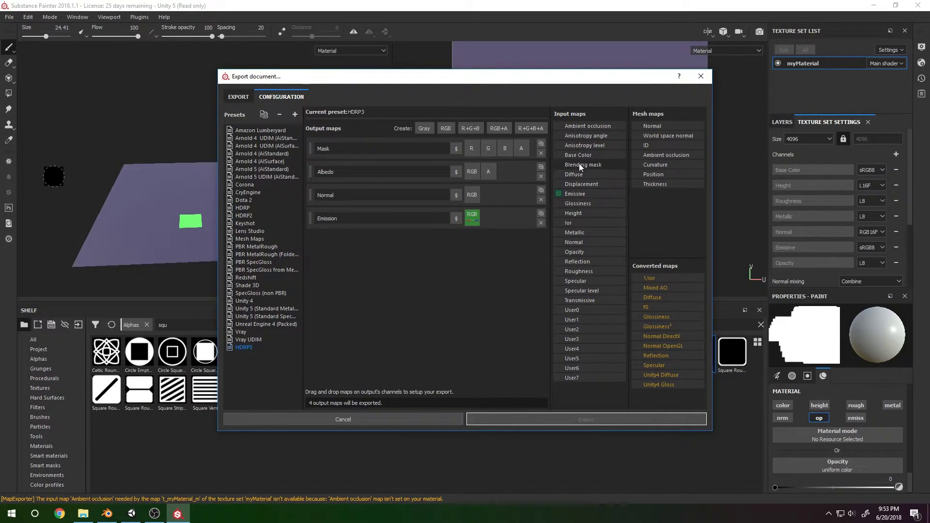
left_click_drag(584, 153, 473, 171)
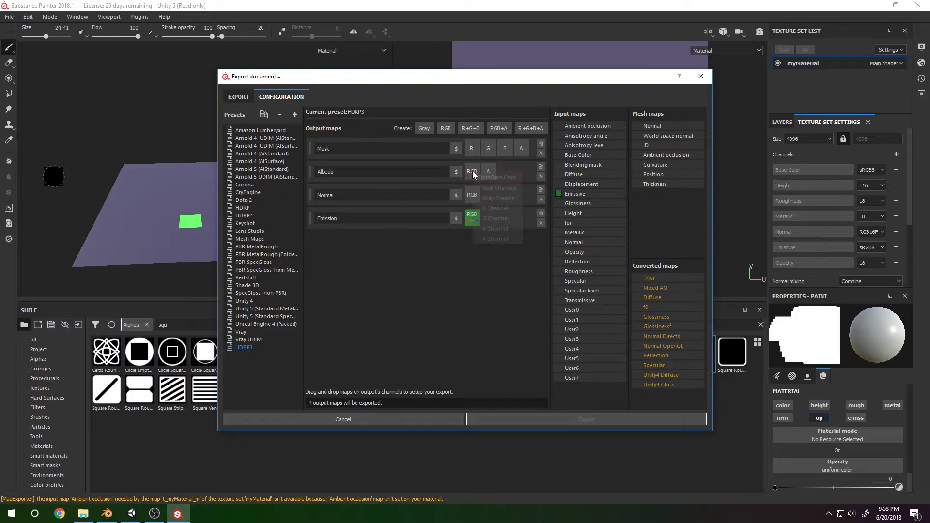
left_click(488, 189)
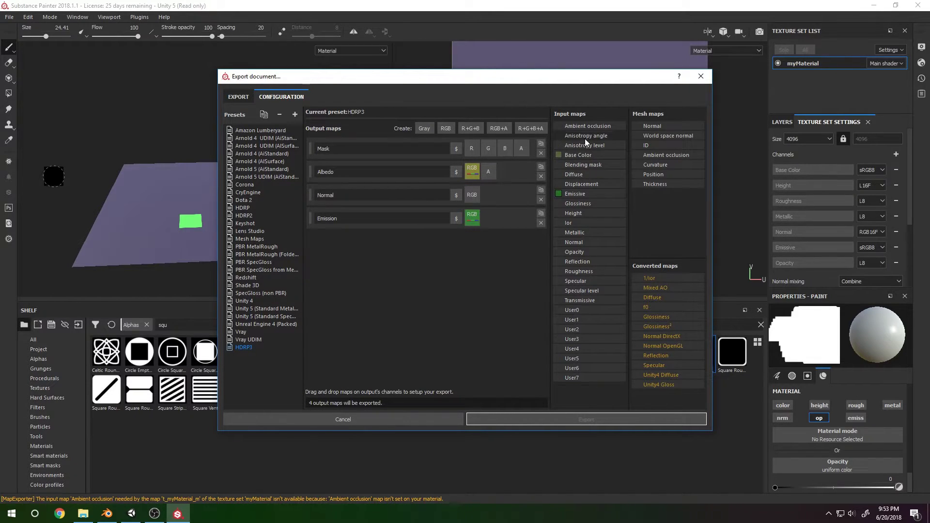
left_click_drag(585, 126, 589, 145)
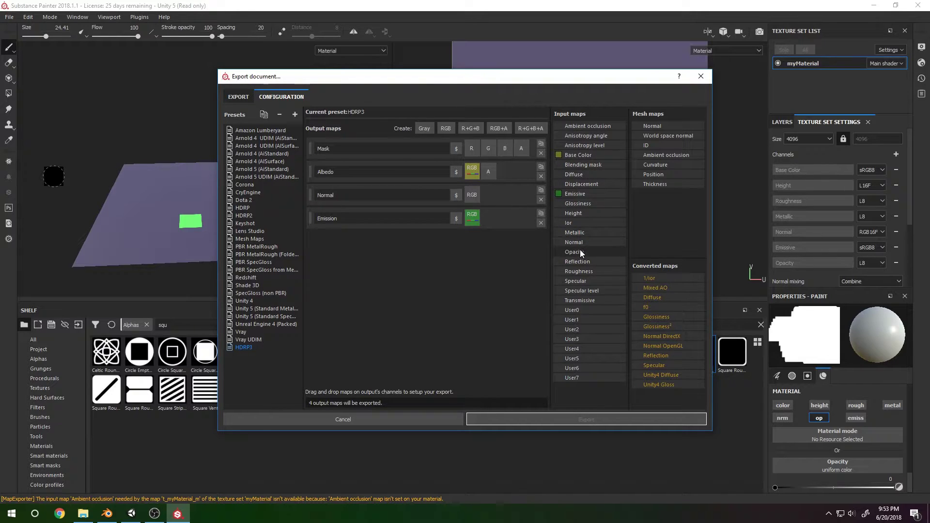
left_click_drag(580, 249, 485, 171)
left_click(499, 184)
left_click_drag(666, 345, 475, 193)
left_click(497, 211)
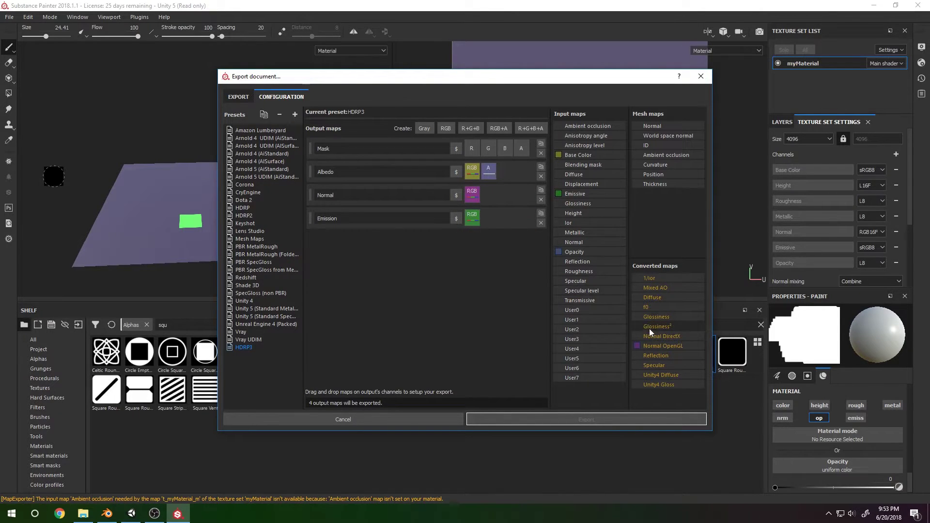
left_click_drag(658, 316, 481, 176)
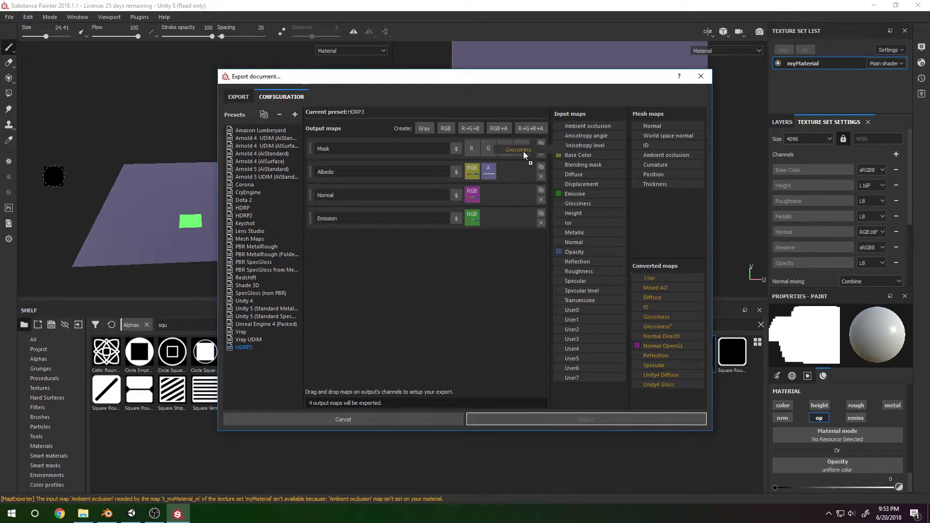
left_click_drag(523, 151, 525, 150)
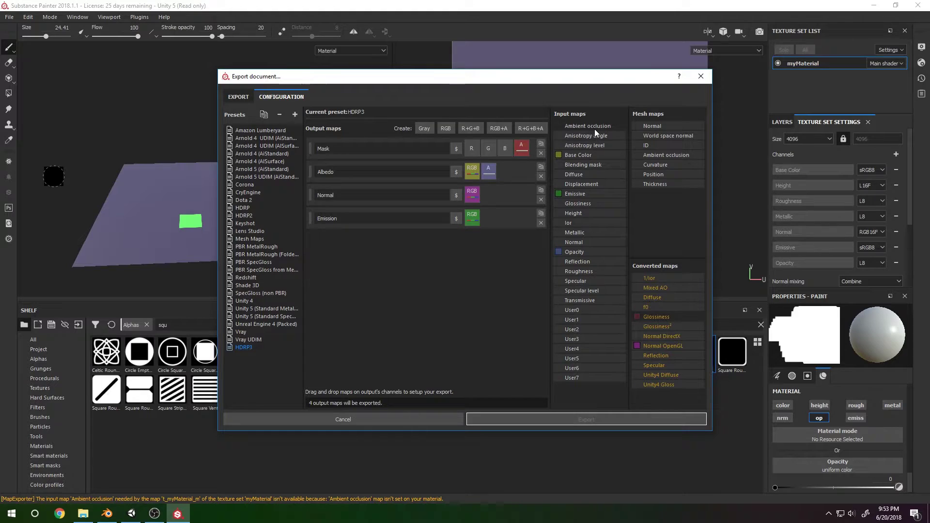
left_click_drag(594, 127, 489, 149)
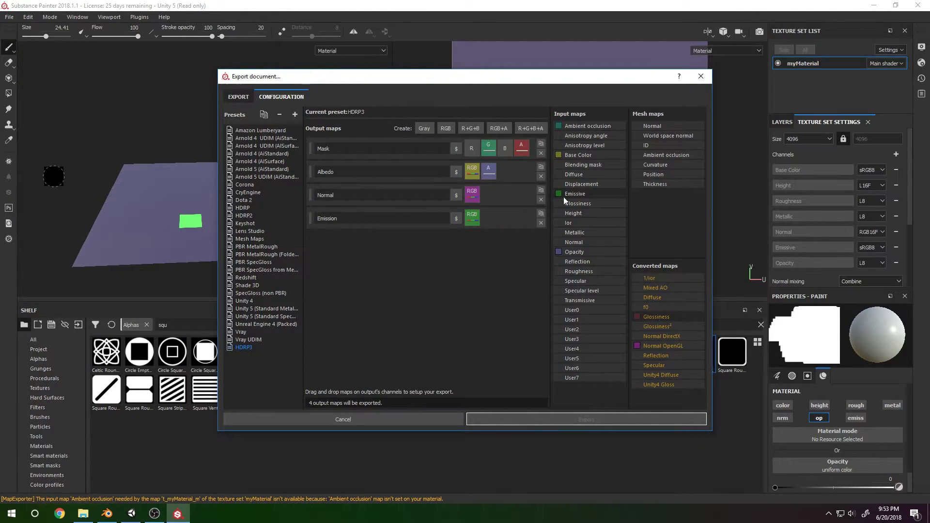
mouse_move(576, 233)
left_mouse_down()
mouse_move(533, 225)
mouse_move(471, 150)
left_mouse_up()
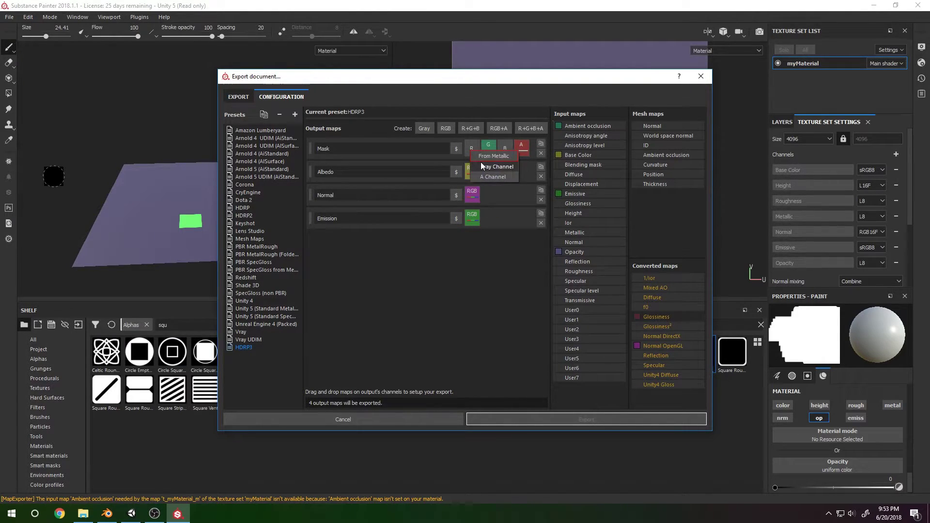
left_click(481, 162)
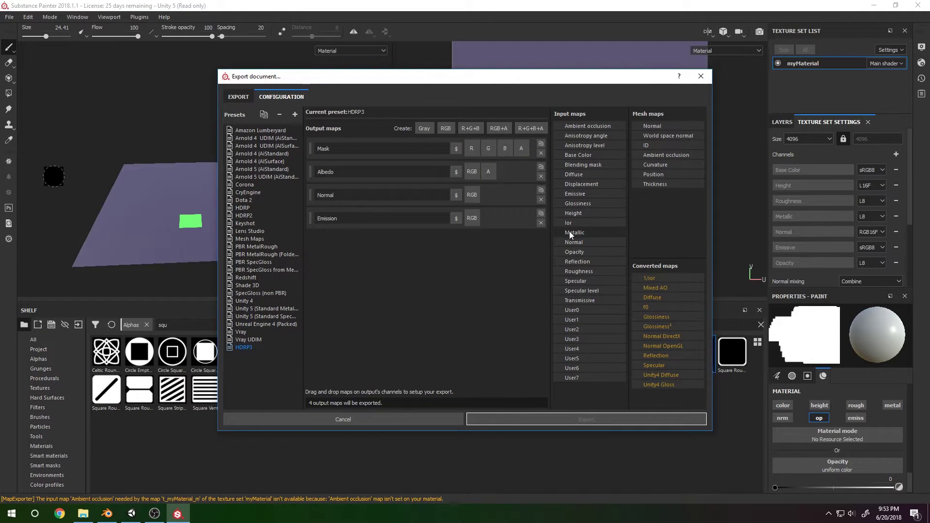
- Assign the Emissive input's RGB channels to the Emission map and the Base Color input's RGB channels to the Albedo map's RGB slot
left_click_drag(585, 193, 475, 218)
left_click(509, 236)
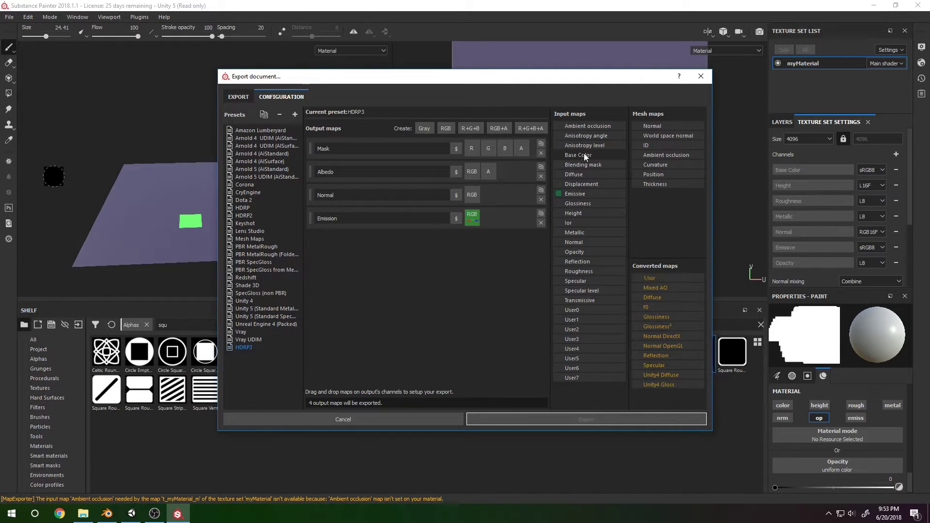
left_click_drag(583, 153, 473, 172)
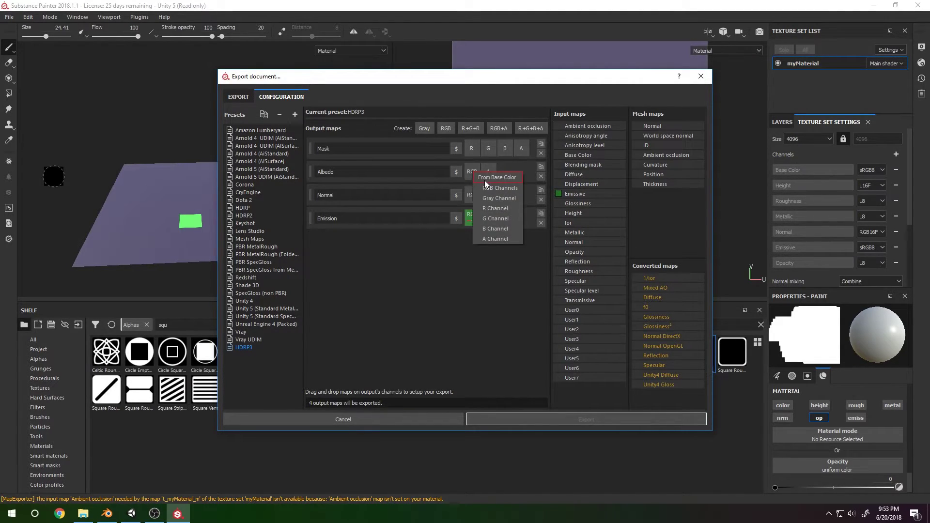
left_click(489, 187)
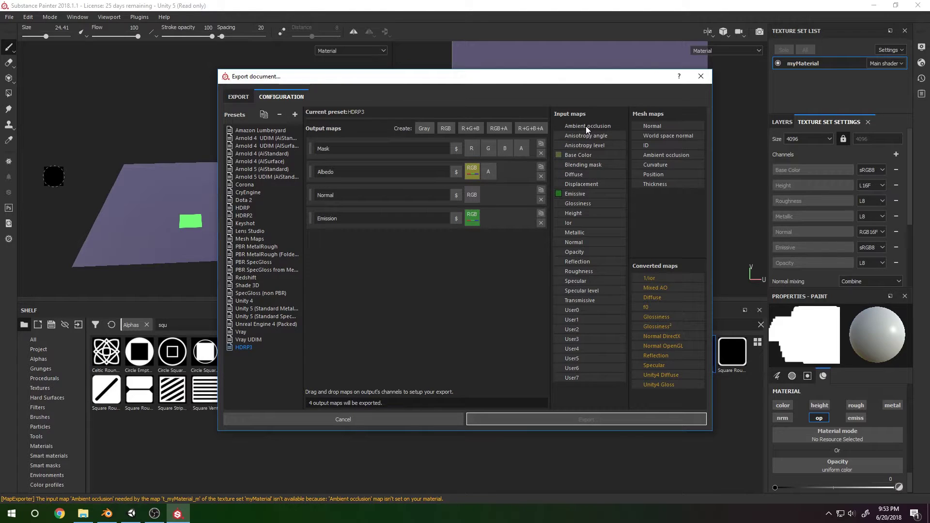
- Assign Opacity to the Albedo map's alpha slot and the converted Normal OpenGL map's RGB channels to the Normal map
left_click_drag(586, 126, 593, 137)
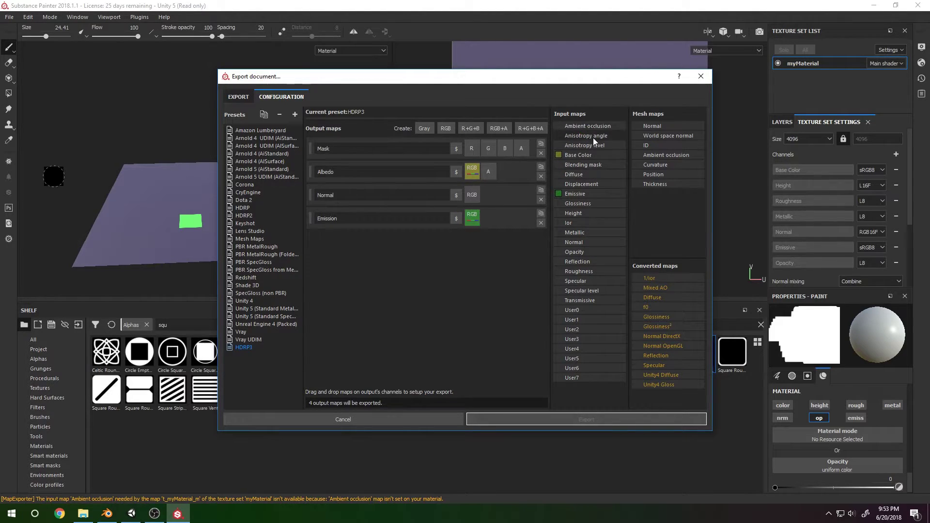
left_click_drag(581, 250, 487, 172)
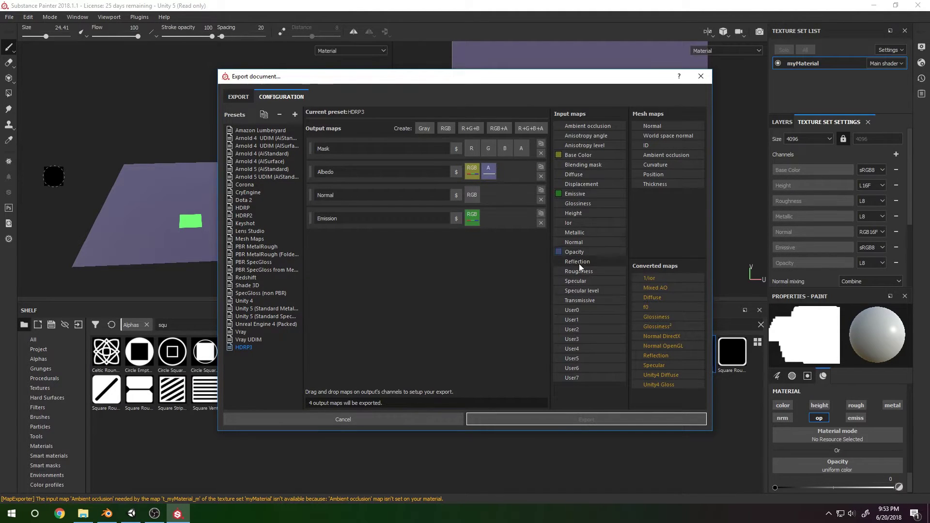
left_click_drag(663, 345, 474, 192)
left_click(496, 211)
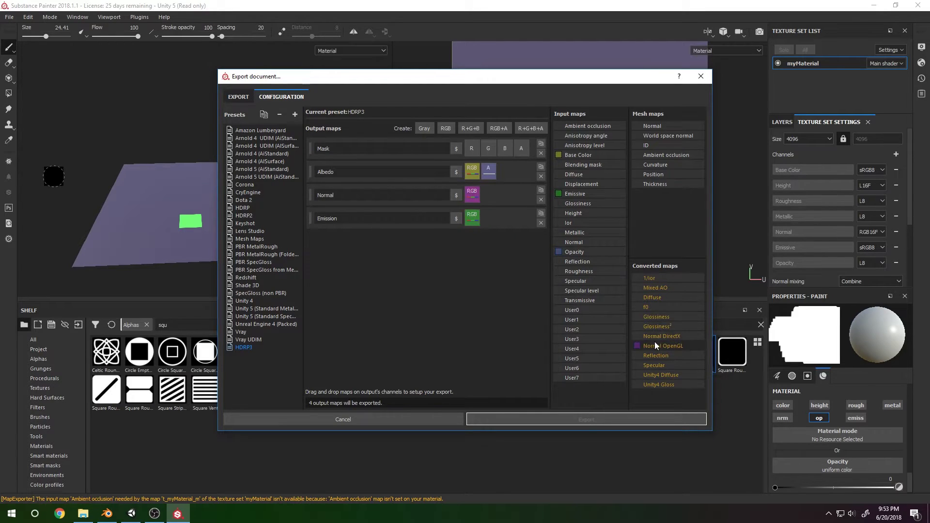
- Pack the Mask map from gray channels: converted Glossiness into A, input Ambient occlusion into G and Metallic into R
left_click_drag(661, 318, 525, 152)
left_click(540, 167)
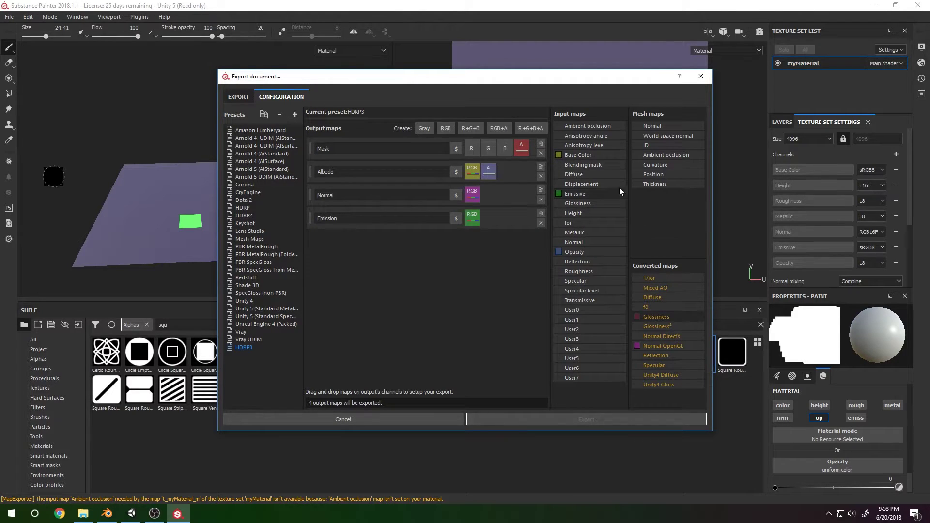
left_click_drag(588, 126, 490, 152)
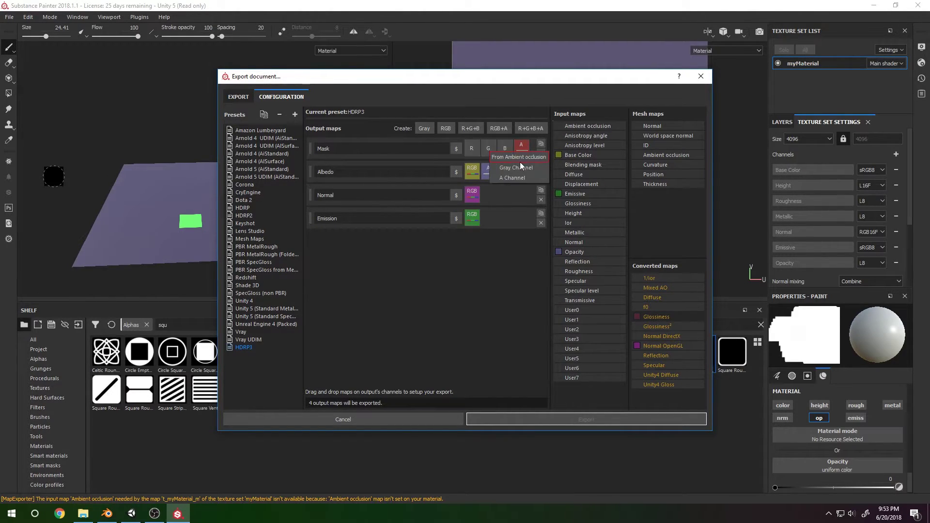
left_click(515, 167)
left_click_drag(580, 233, 470, 155)
left_click(486, 166)
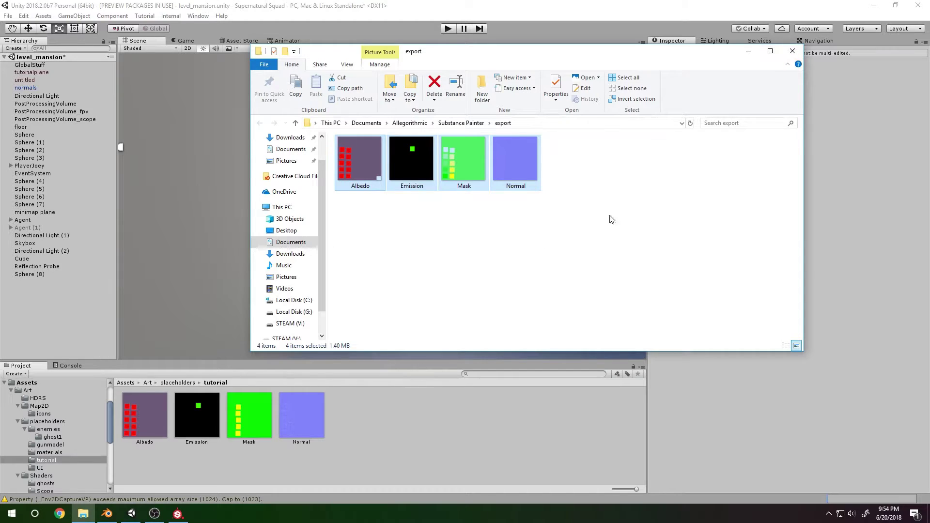
- Close the export folder, set the imported Normal texture's type to Normal map and apply the import settings
left_click(793, 51)
left_click(314, 414)
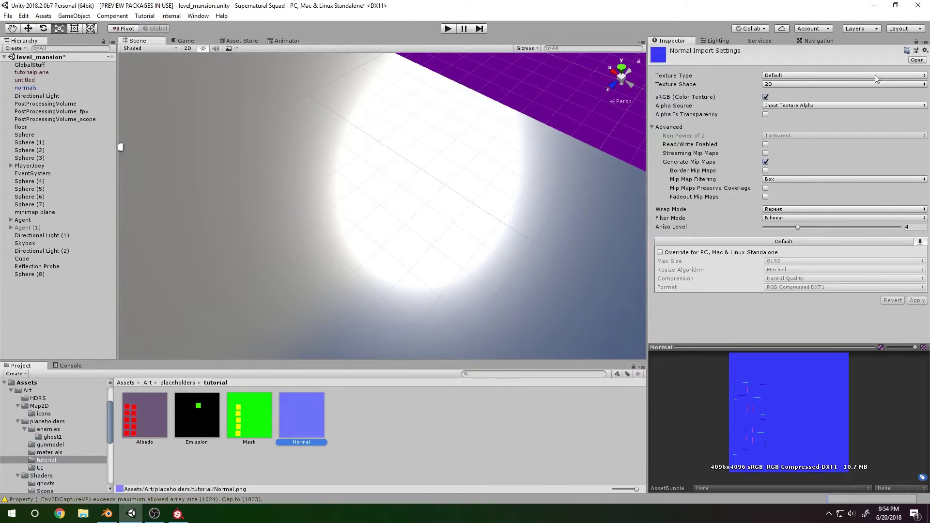
left_click(849, 75)
left_click(831, 98)
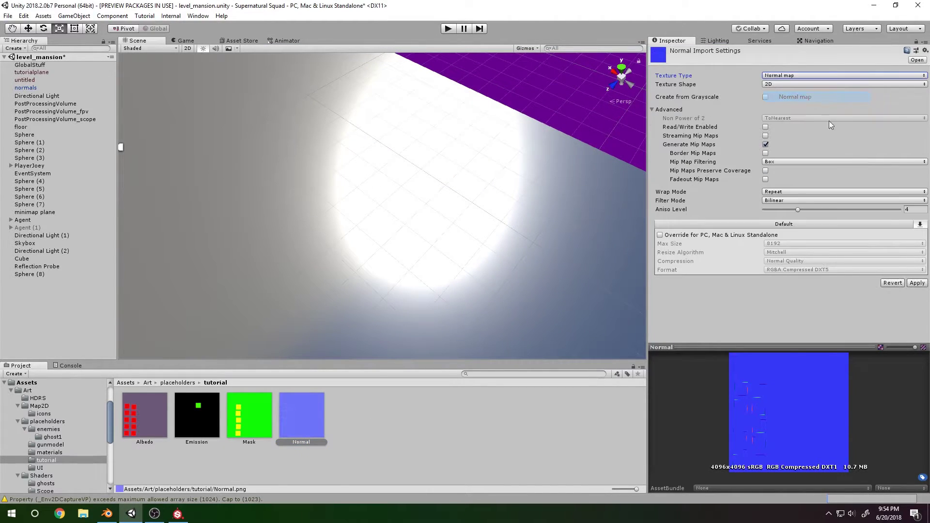
left_click(916, 282)
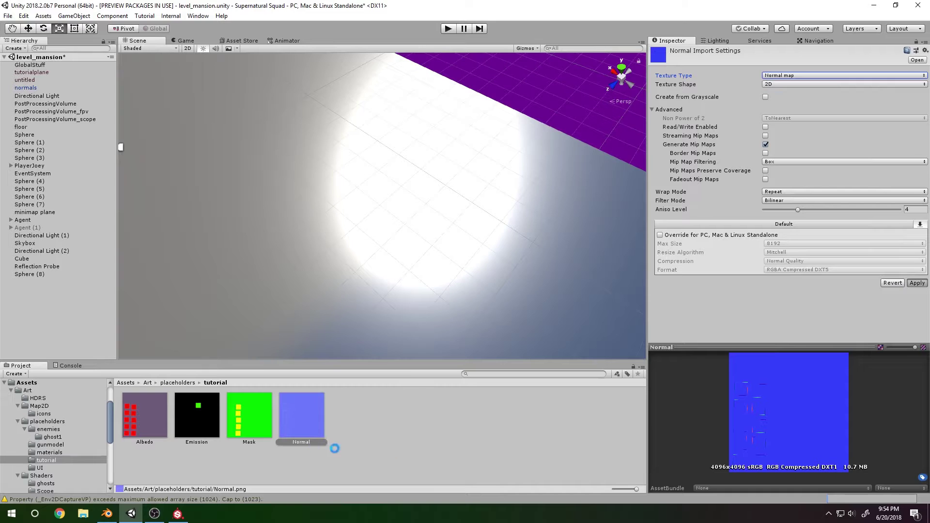
- Import the tutorialplane model from the Desktop into the tutorial assets folder
right_click(363, 442)
left_click(406, 299)
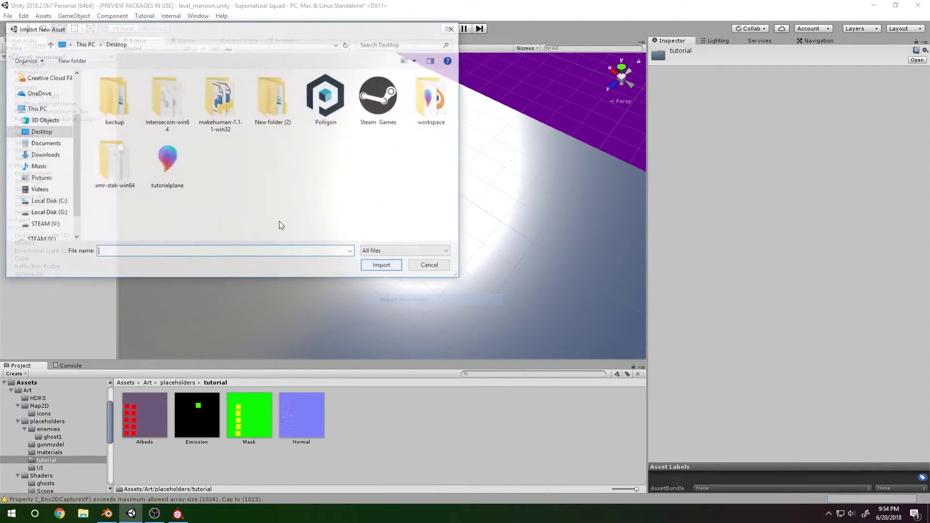
left_click(161, 170)
left_click(383, 266)
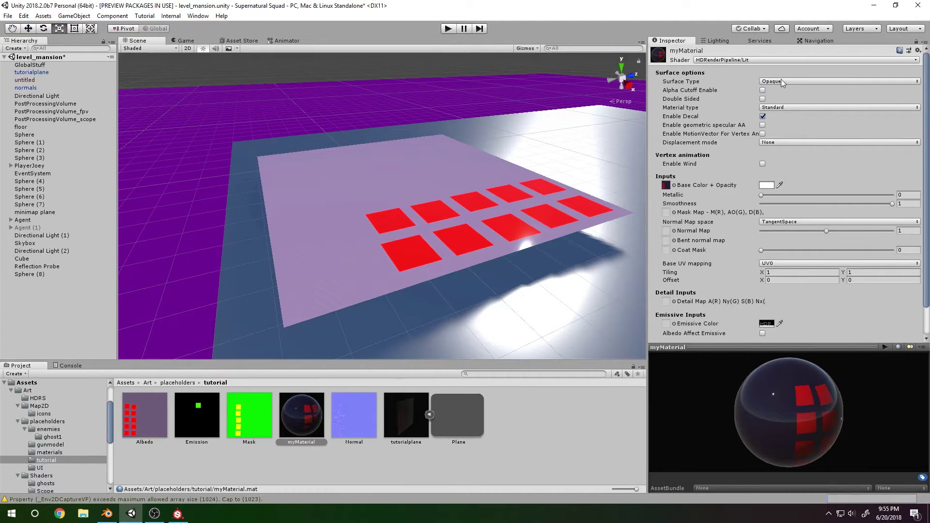
- Set myMaterial's surface type to Transparent and toggle its Blend preserve specular lighting option
left_click(778, 80)
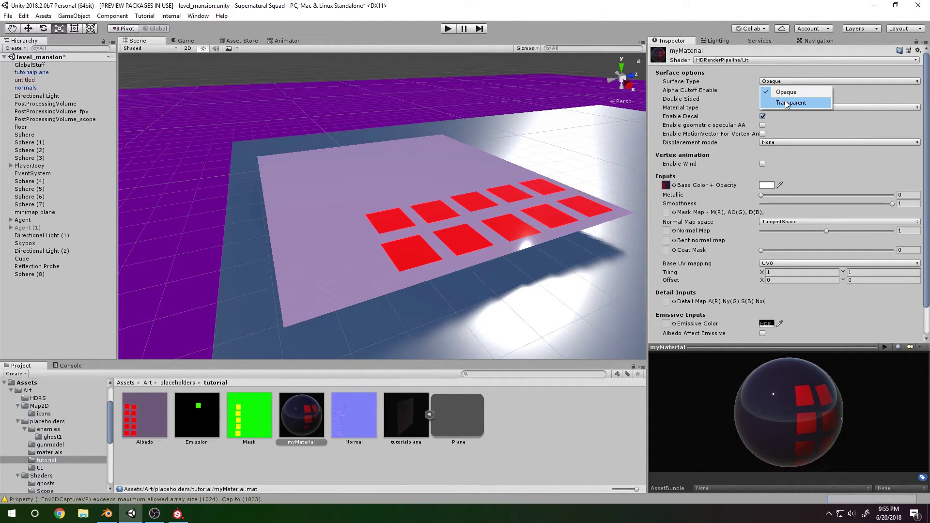
left_click(790, 102)
left_click_drag(527, 162, 286, 230, "alt")
right_click_drag(287, 255, 368, 148)
left_click(763, 97)
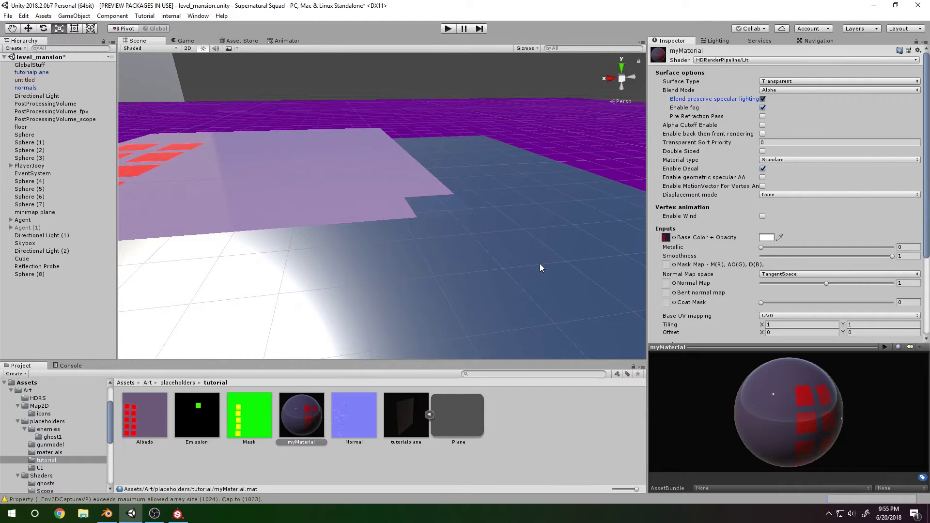
right_click_drag(539, 263, 458, 249)
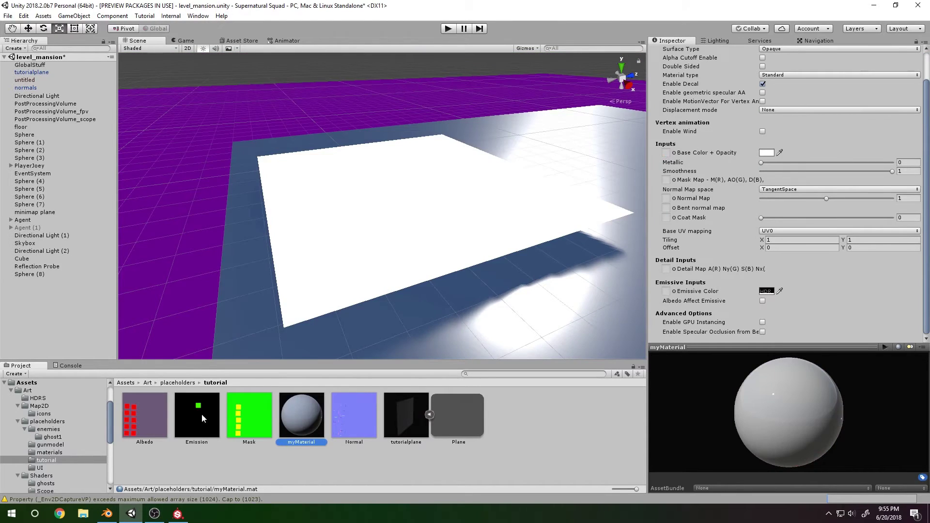
- Assign the Albedo texture to myMaterial's Base Color + Opacity input and the Mask texture to its Mask Map input
left_click_drag(160, 418, 710, 200)
left_click_drag(667, 154, 667, 153)
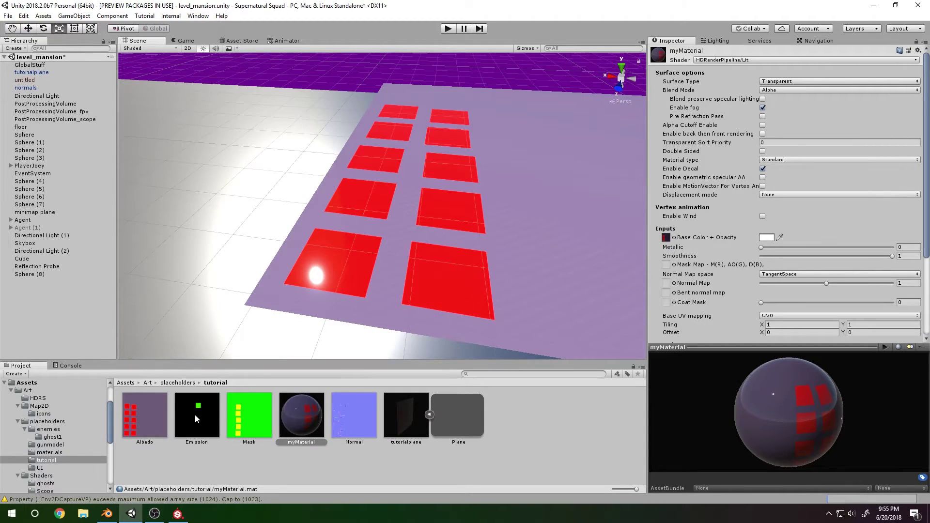
left_click(197, 416)
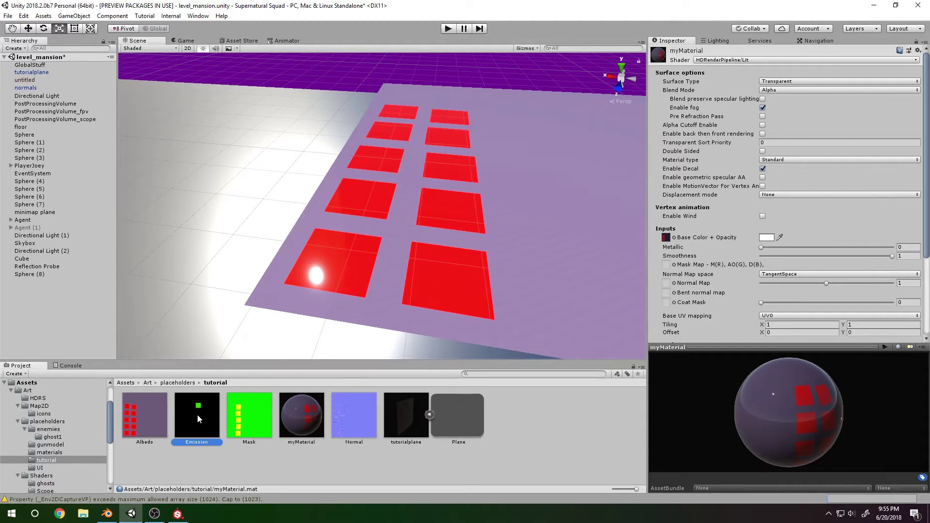
left_click_drag(162, 422, 381, 476)
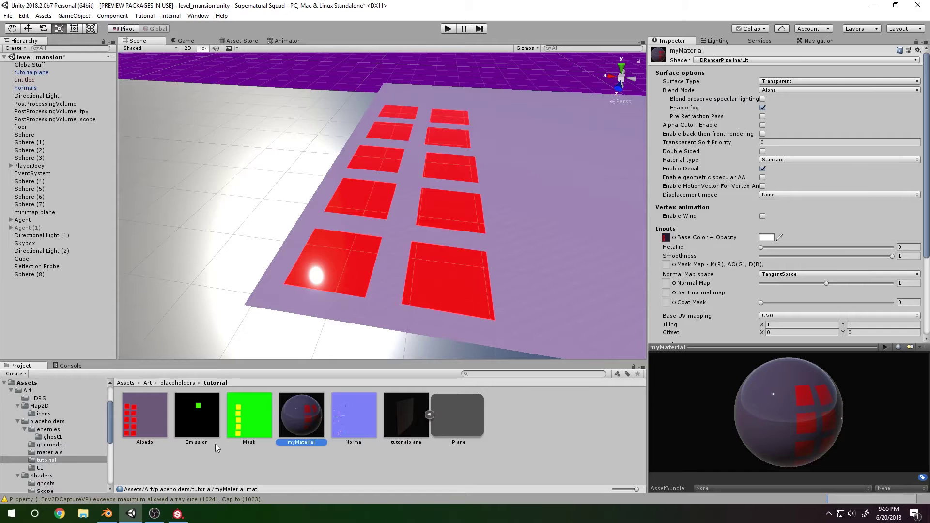
left_click_drag(258, 426, 666, 265)
left_click_drag(678, 292, 678, 292)
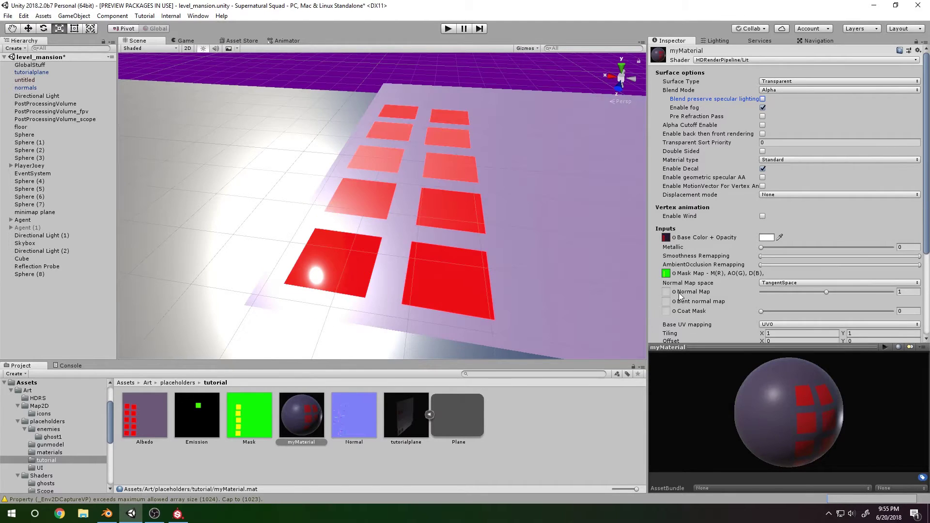
- Set myMaterial's Metallic value to 1 and assign the Normal texture to its Normal Map input
middle_click_drag(396, 243, 420, 244)
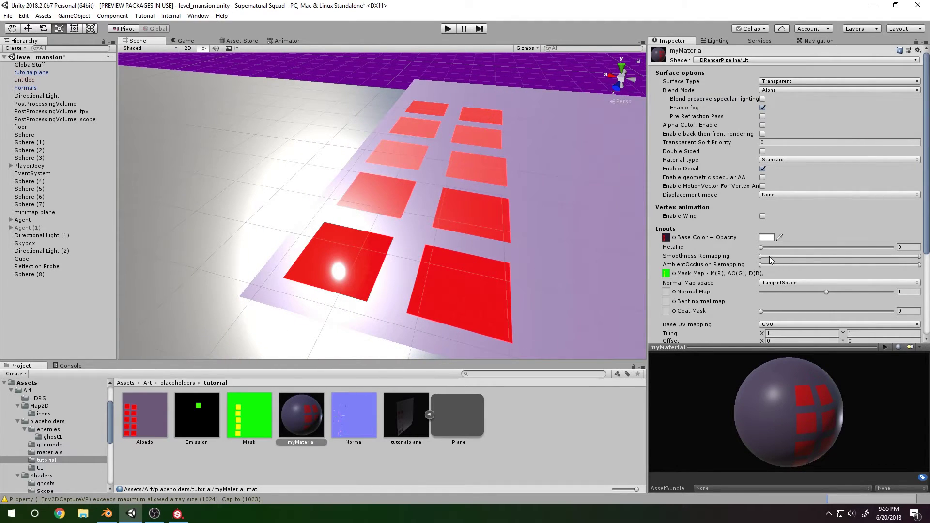
left_click_drag(764, 248, 893, 249)
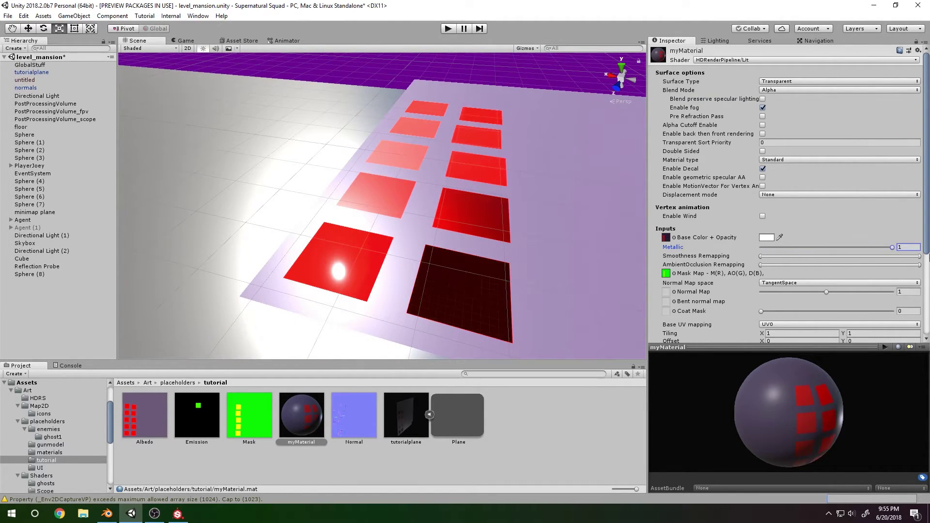
middle_click_drag(465, 228, 473, 251)
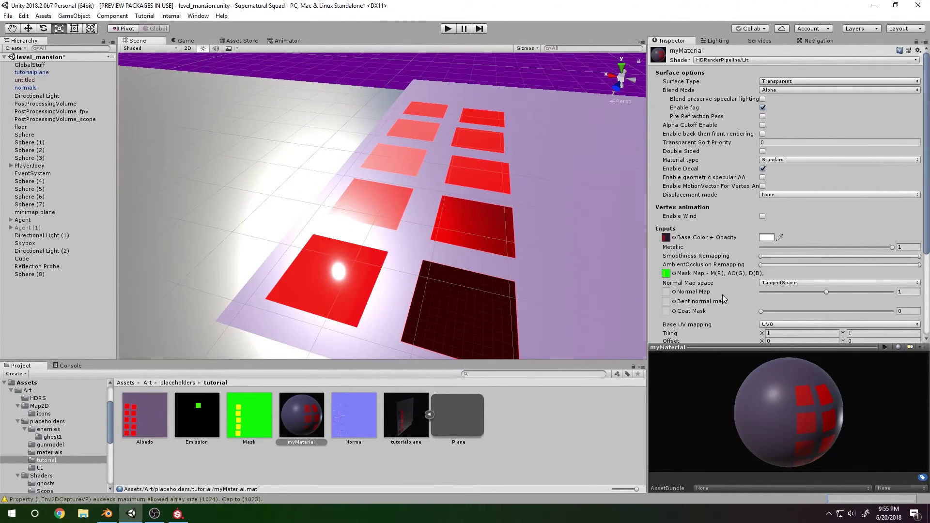
scroll(722, 299, "down", 3)
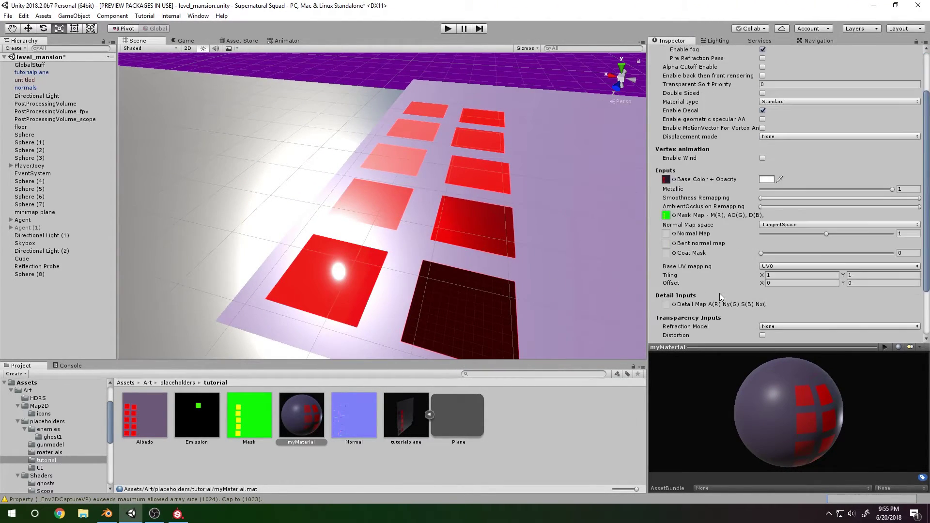
left_click_drag(348, 421, 592, 296)
left_click_drag(664, 238, 666, 235)
- Run the level in play mode, walk around the textured plane to examine its glossy, metallic and emissive squares, and stop playing
key("ctrl+p")
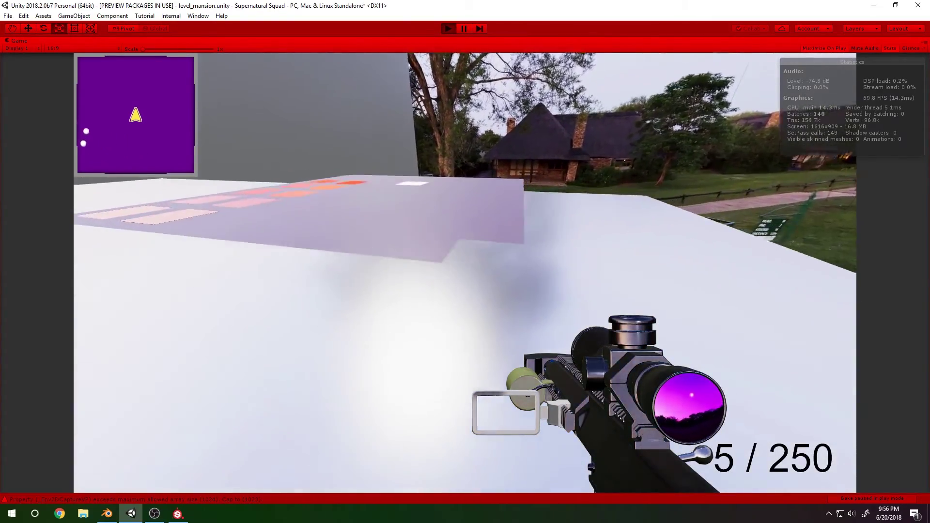
key("w")
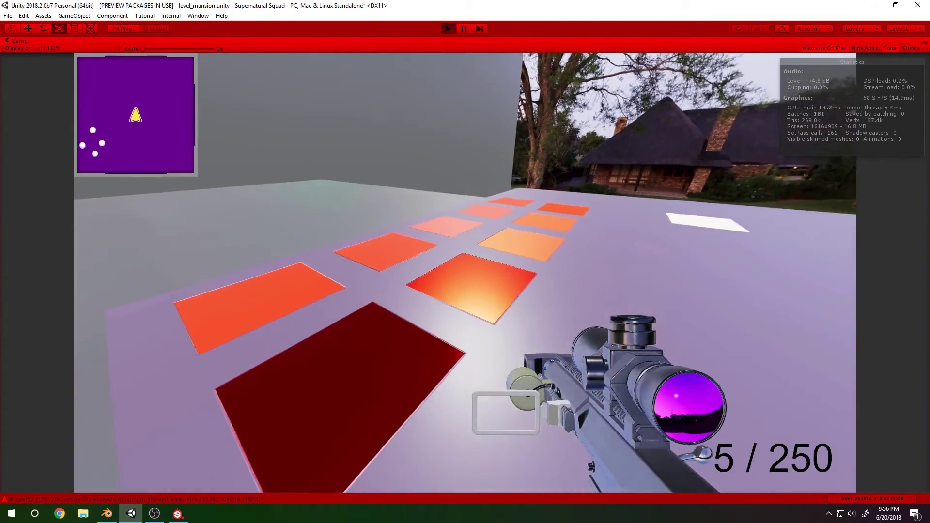
key("w")
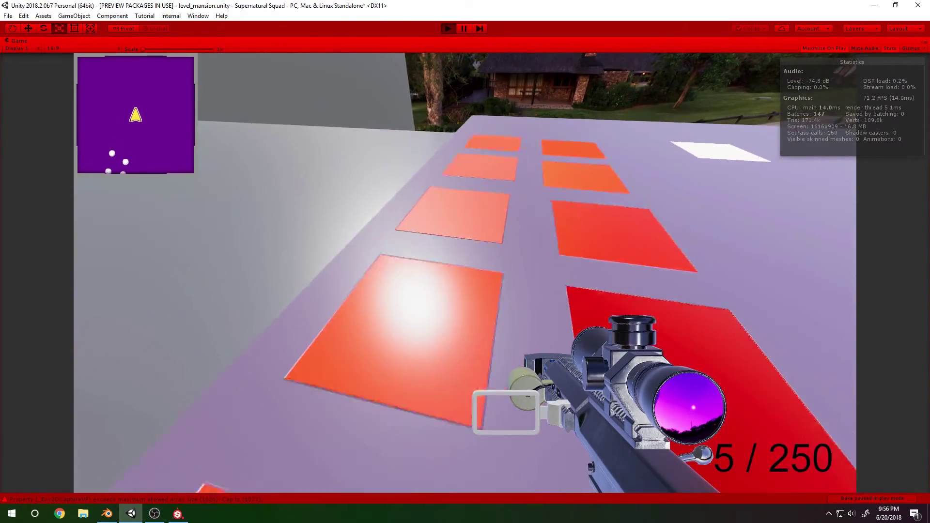
key("w")
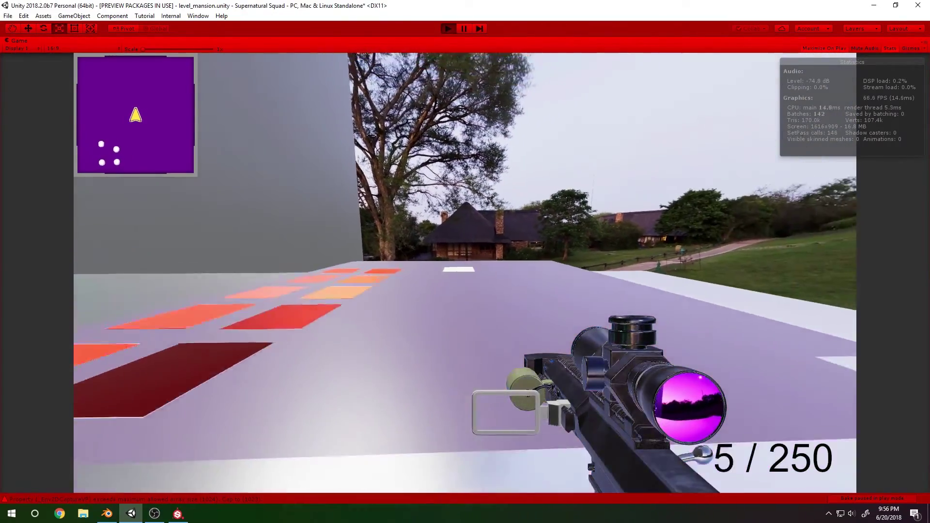
right_click(465, 274)
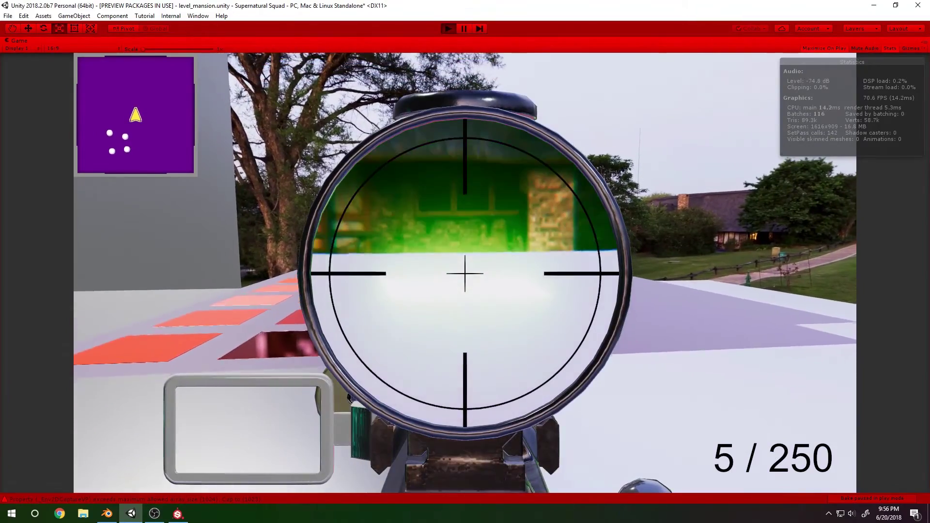
key("w")
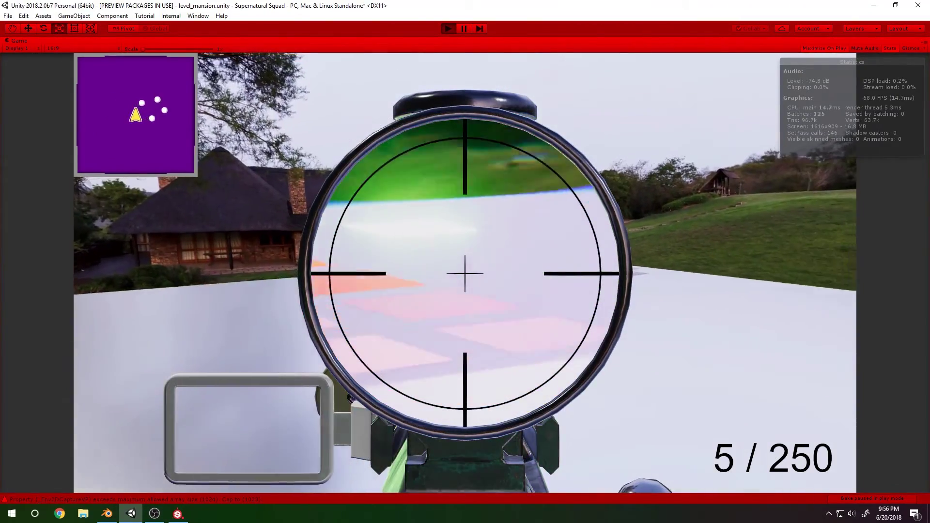
right_click(465, 274)
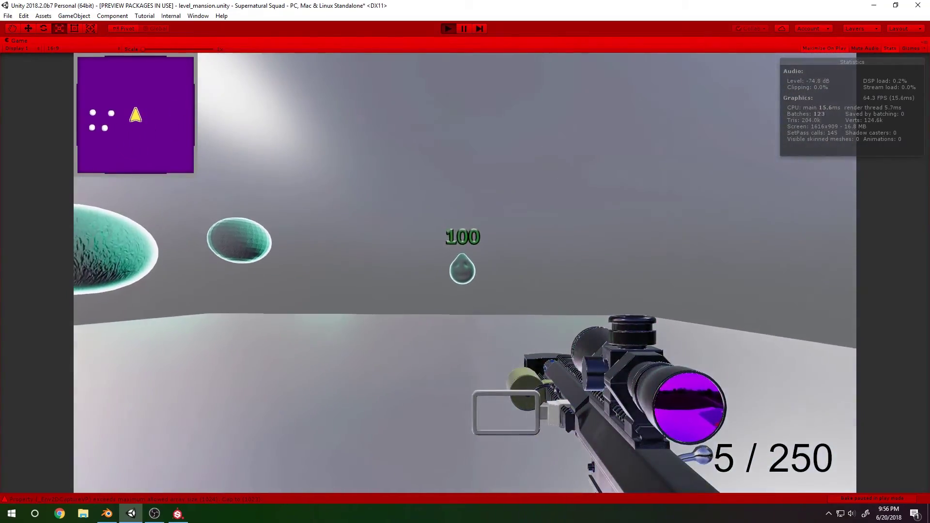
left_click(462, 268)
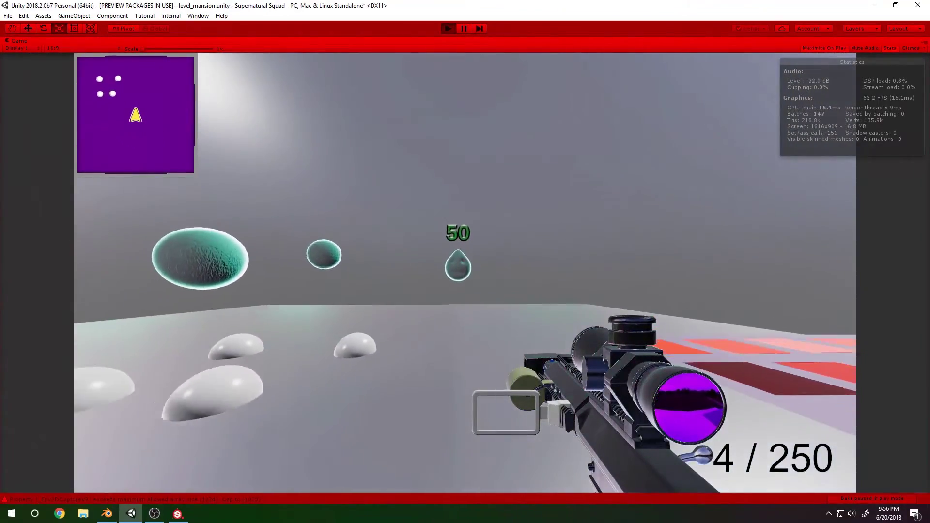
left_click(464, 272)
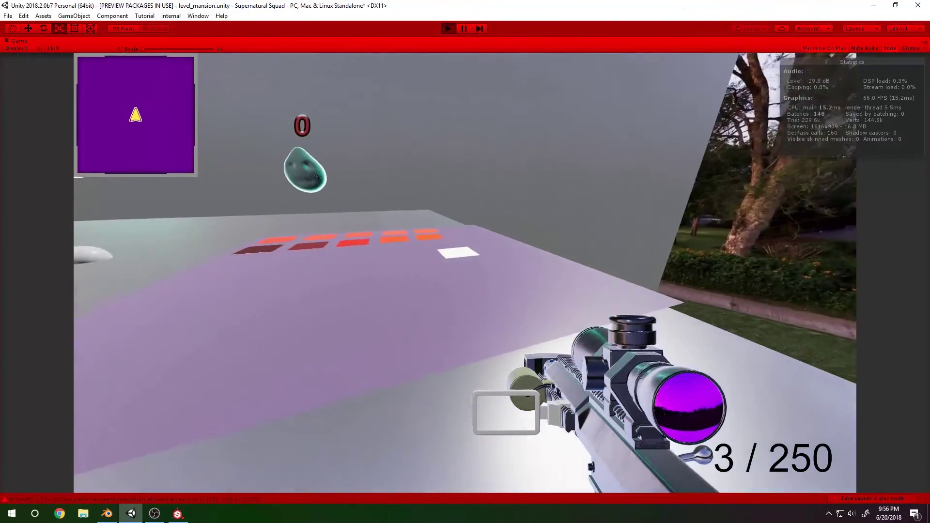
key("w")
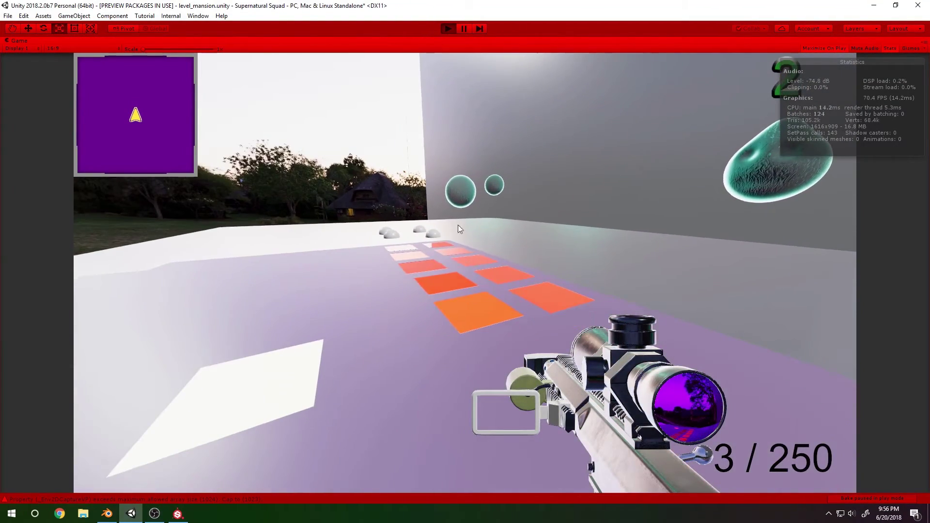
left_click(448, 28)
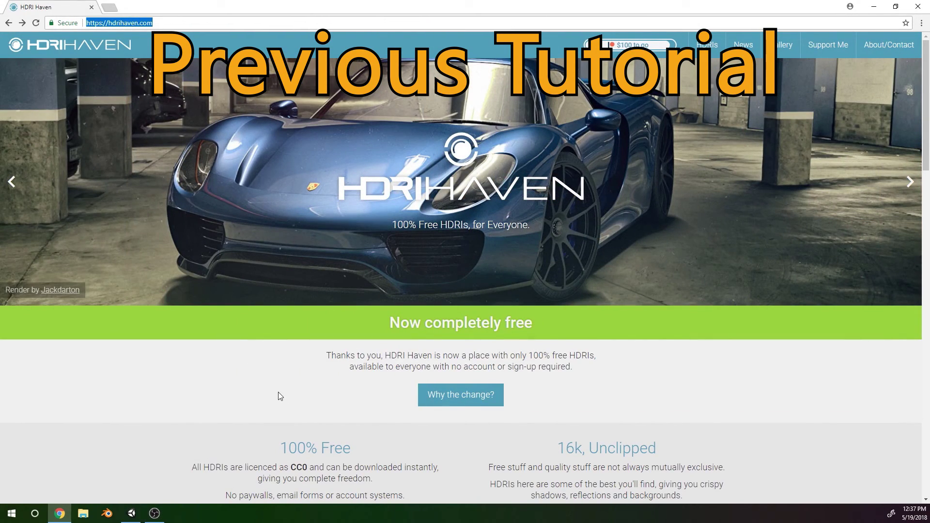
- Switch to the HDRI Haven website in the browser and open its HDRIs page
left_click(278, 392)
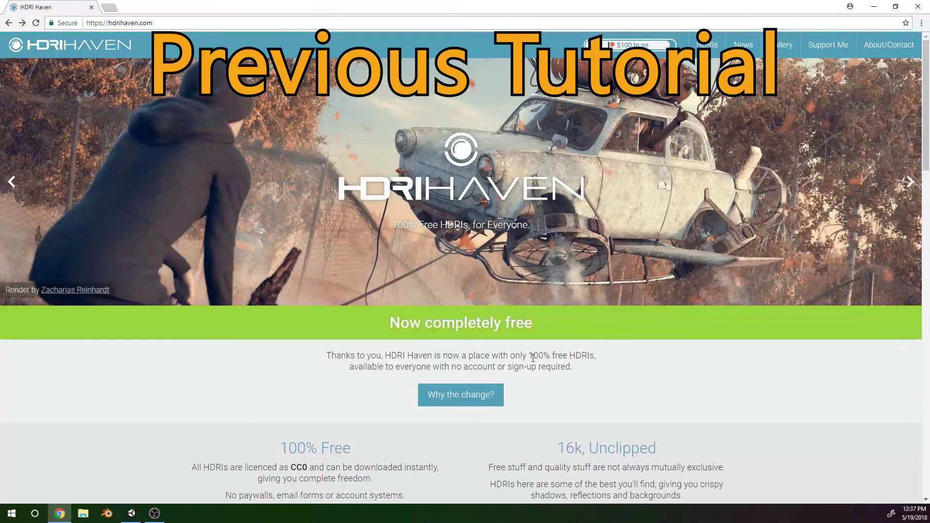
left_click_drag(533, 356, 605, 361)
left_click(629, 356)
left_click(707, 44)
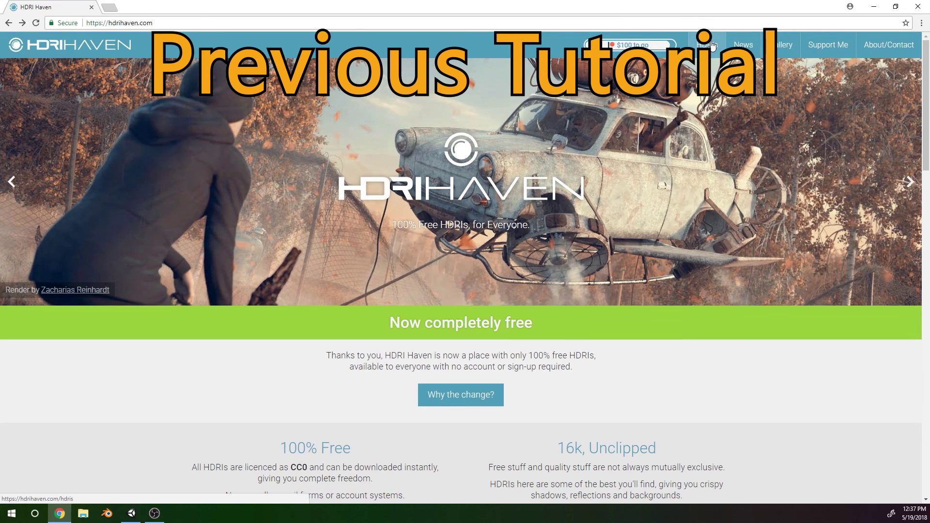